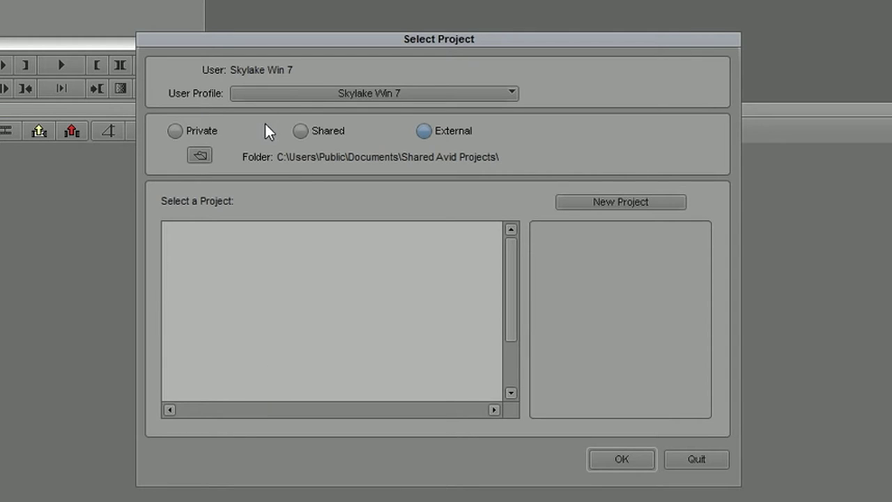
Create a new project named 'grade' in Ultra HD > UHD 25P format and open it
click(613, 201)
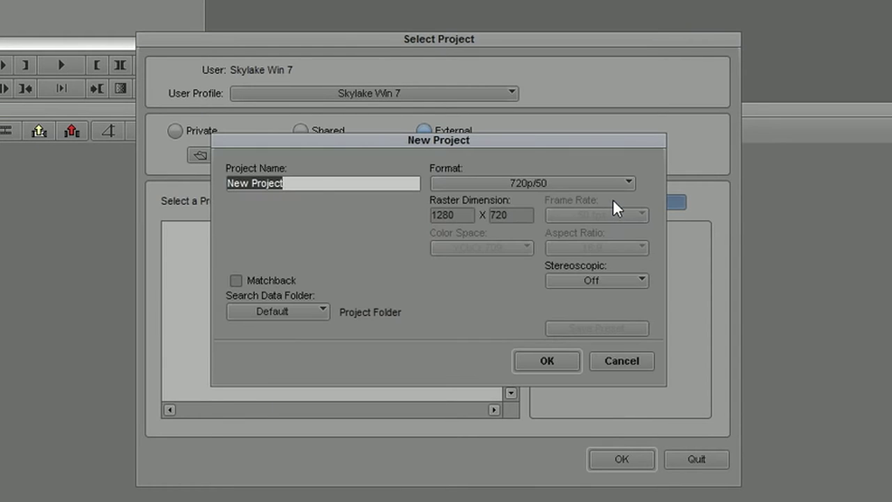
text(grade)
click(488, 183)
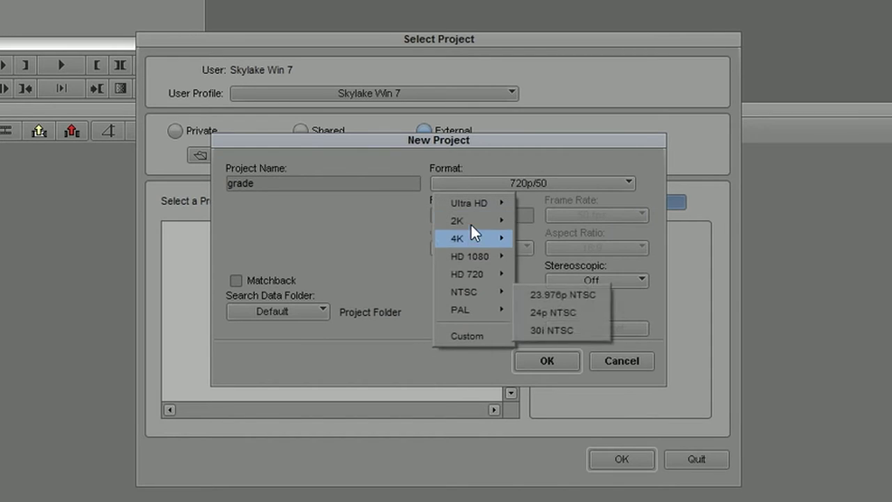
mouse_move(478, 208)
click(548, 242)
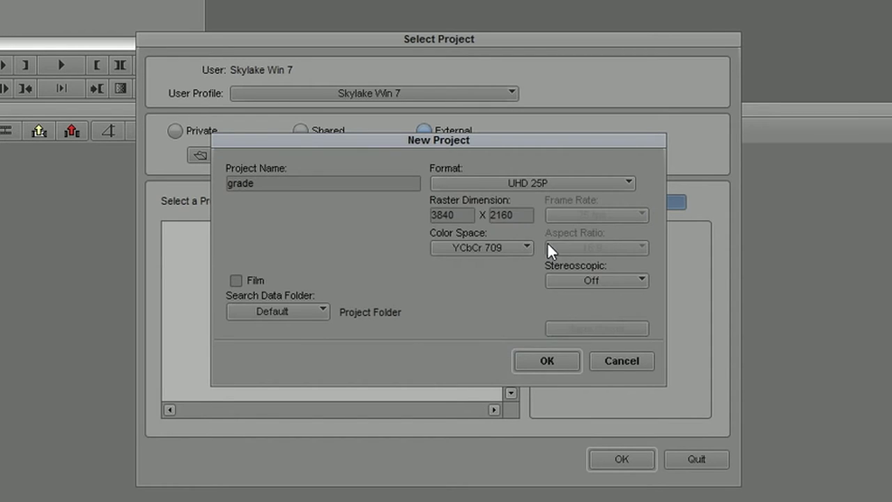
click(537, 361)
click(605, 456)
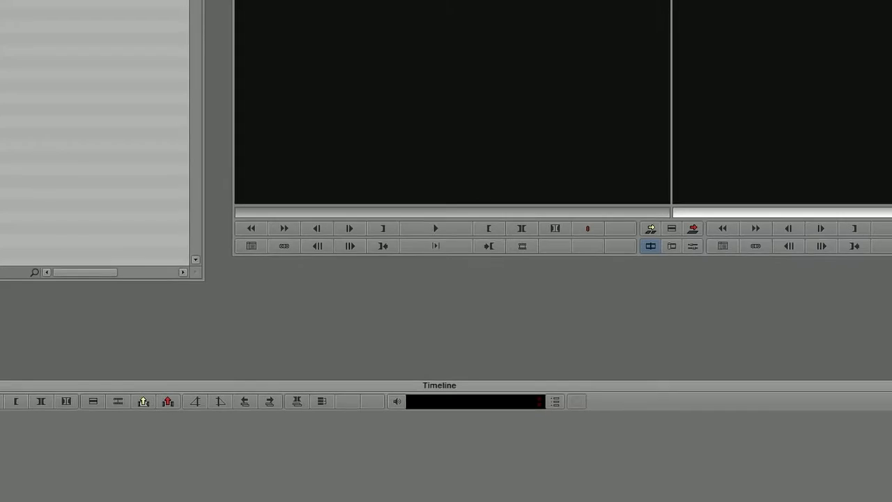
Use Link to Media to link the clips from G:\4k#\first Vlog into the grade bin
right_click(42, 66)
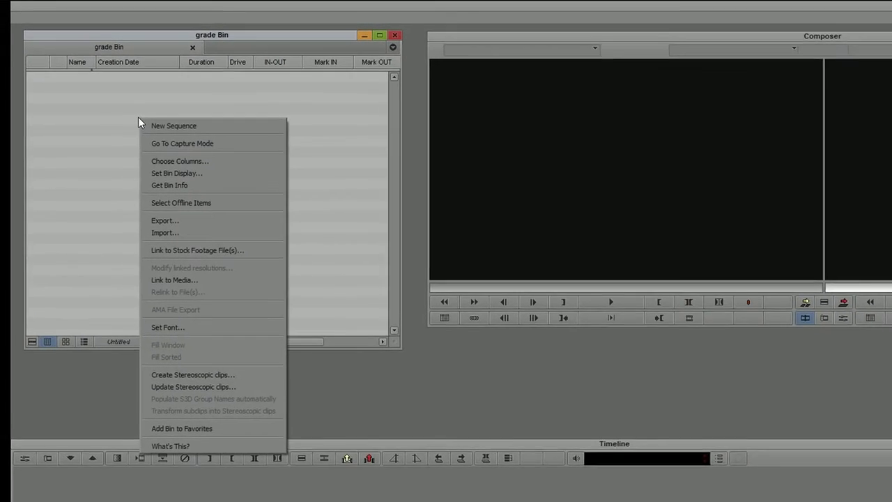
click(194, 279)
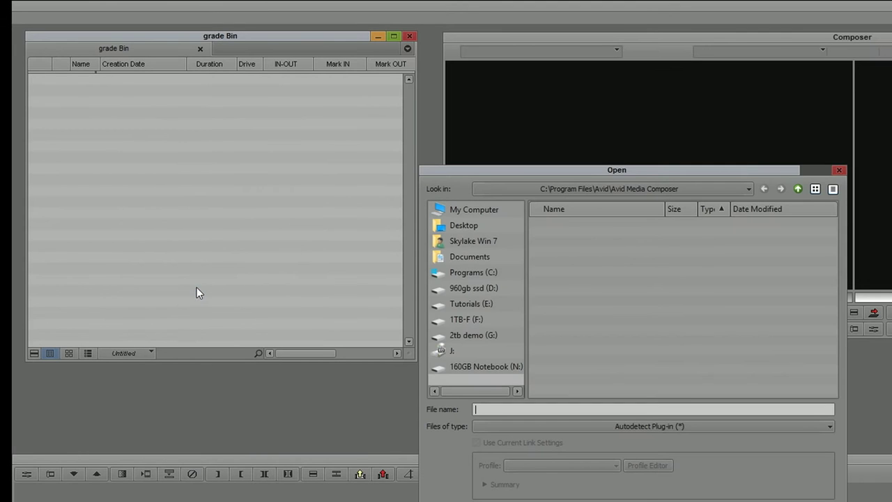
click(485, 331)
double_click(554, 223)
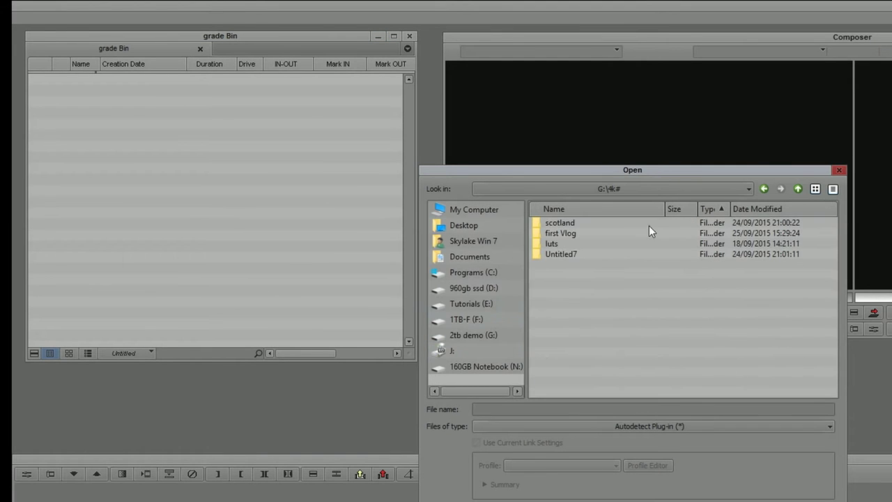
double_click(563, 232)
double_click(595, 380)
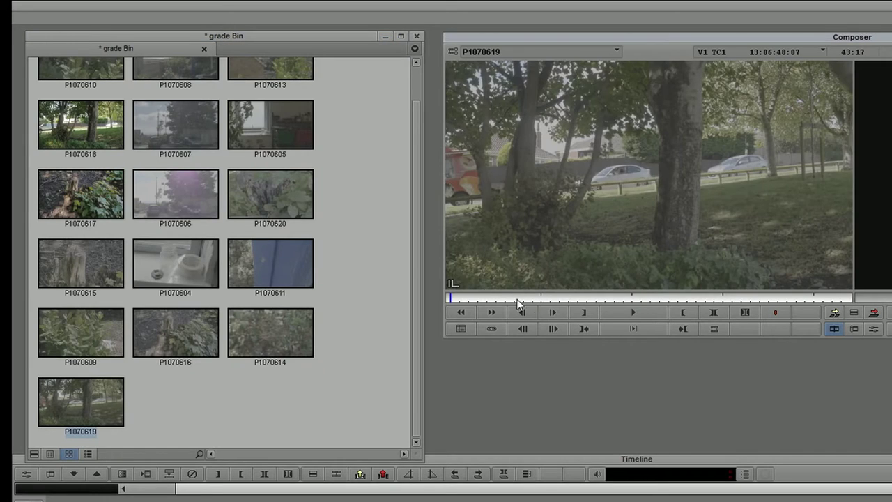
Scrub back and forth through clip P1070619 and play it in the source monitor
mouse_move(527, 302)
mouse_down()
mouse_move(608, 301)
mouse_move(433, 306)
mouse_move(570, 298)
mouse_up()
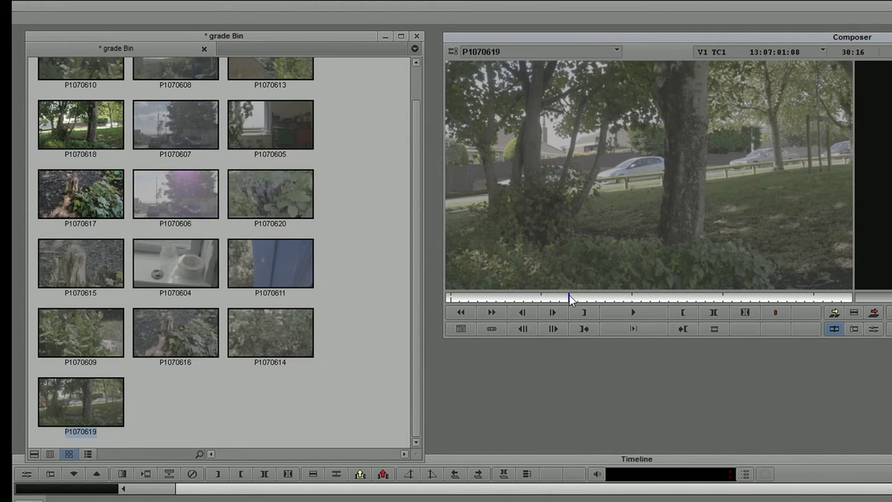
mouse_move(562, 297)
mouse_down()
mouse_move(488, 299)
mouse_move(523, 300)
mouse_move(517, 303)
mouse_up()
click(622, 317)
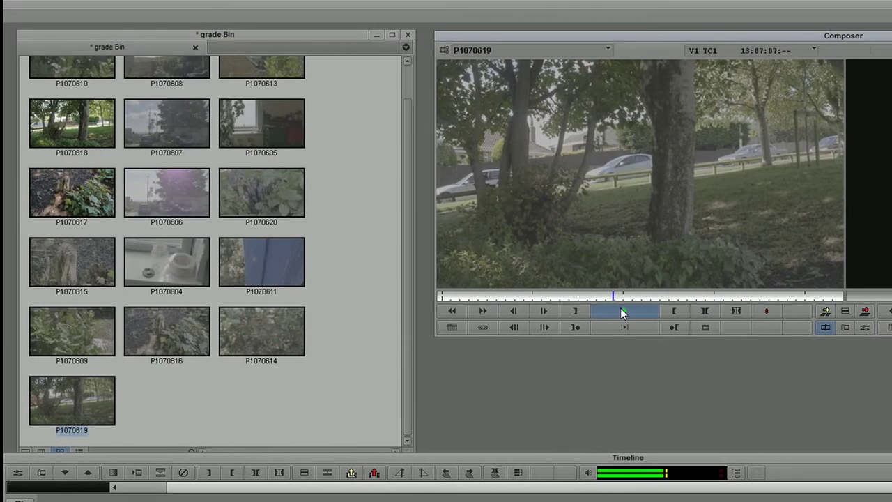
click(636, 243)
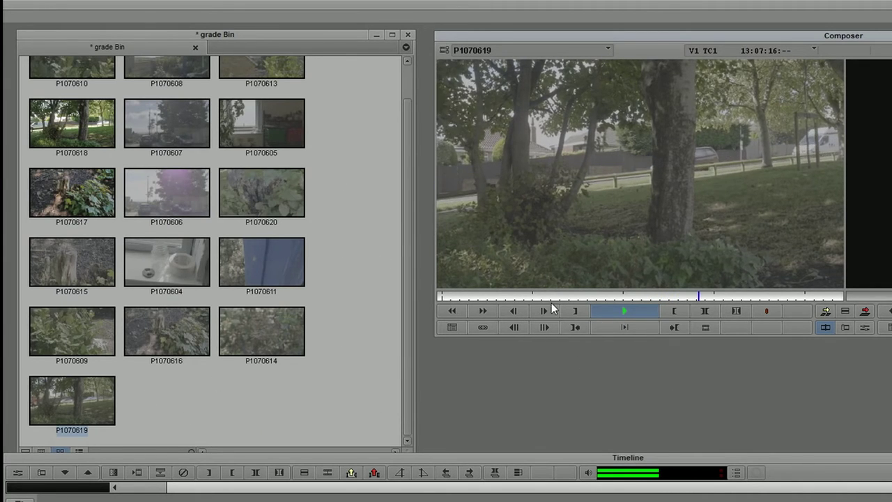
Park P1070619 at 13:07:01:24 and edit it into a new sequence
drag(508, 293, 565, 299)
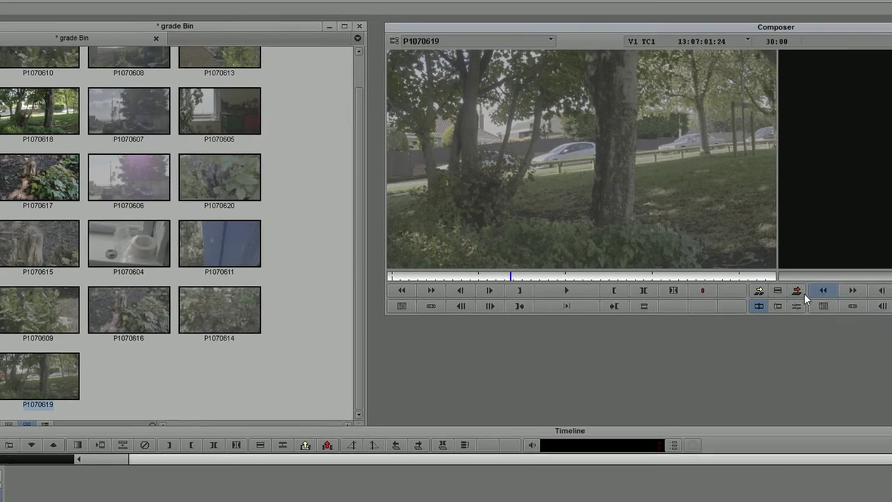
click(864, 311)
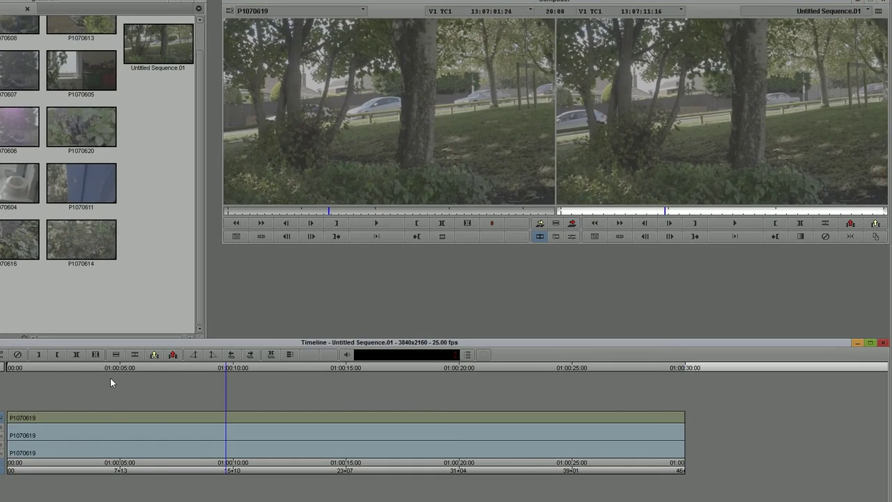
click(160, 411)
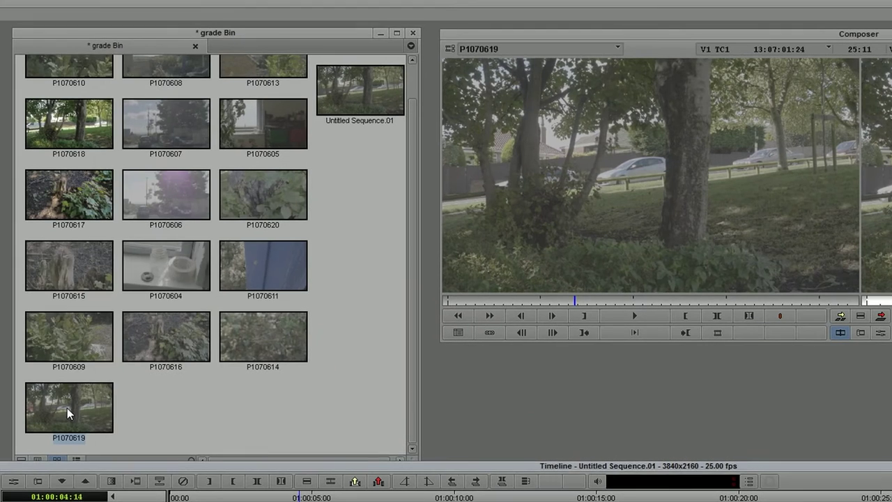
Open P1070619's Source Settings and review its tabs, ending on Color Encoding
right_click(67, 408)
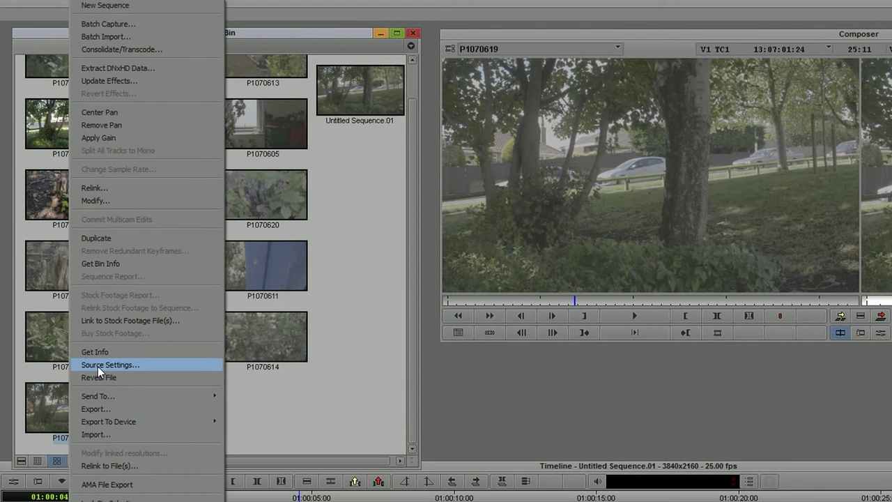
click(97, 368)
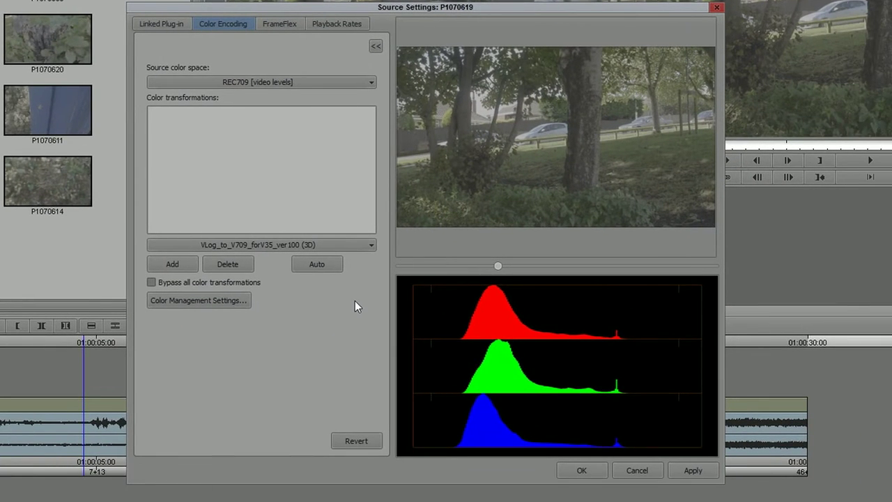
click(167, 25)
click(244, 24)
click(289, 24)
click(332, 24)
click(237, 26)
Add the VLog_to_V709_forV35_ver100 (3D) transformation to the clip's color encoding
click(369, 244)
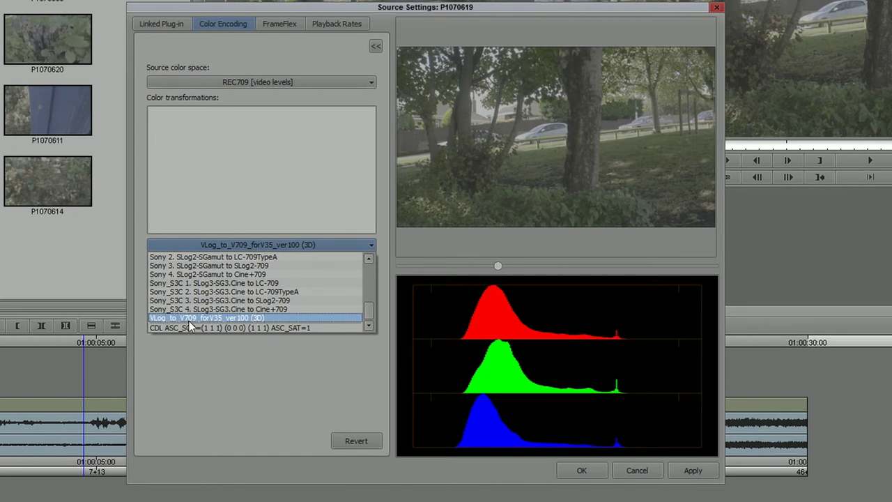
click(237, 319)
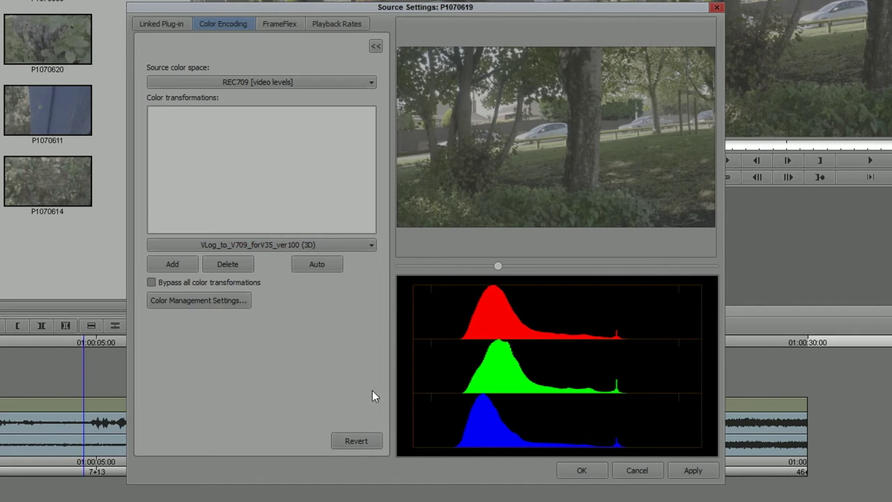
click(189, 264)
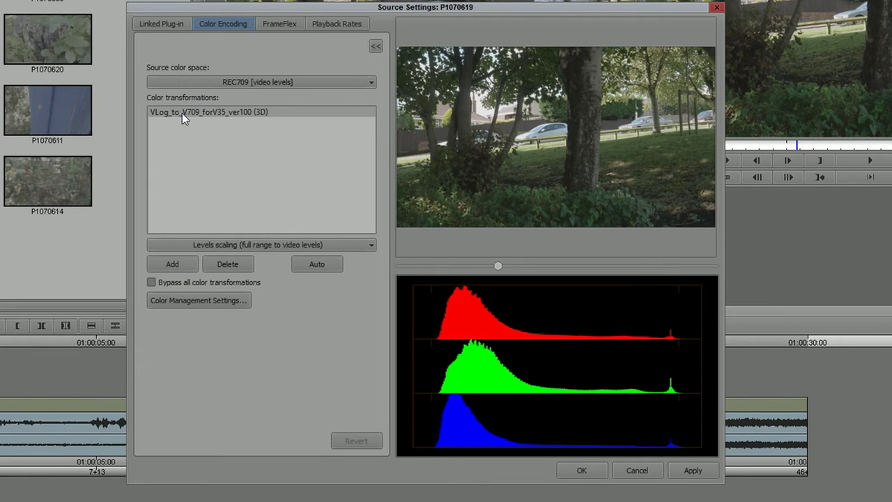
click(280, 245)
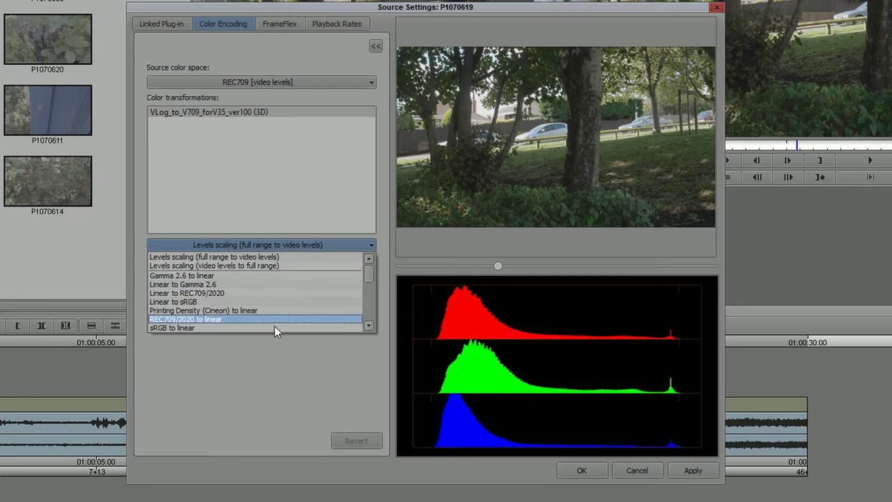
drag(369, 271, 355, 327)
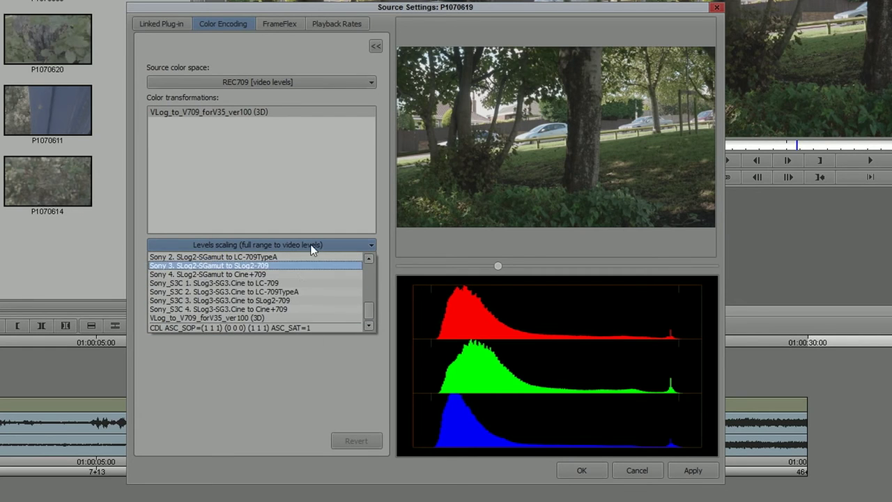
click(292, 189)
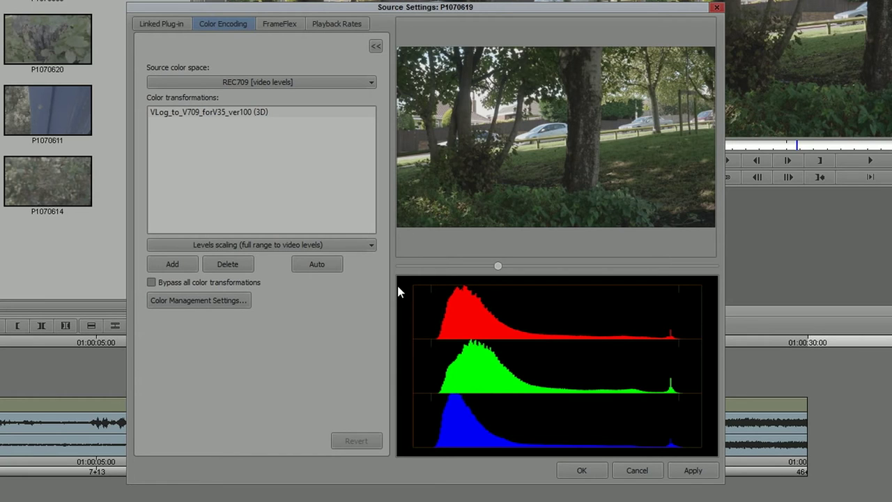
Install VLog_to_V709_forV35_ver100.cube as a LUT through Color Management Settings
click(217, 301)
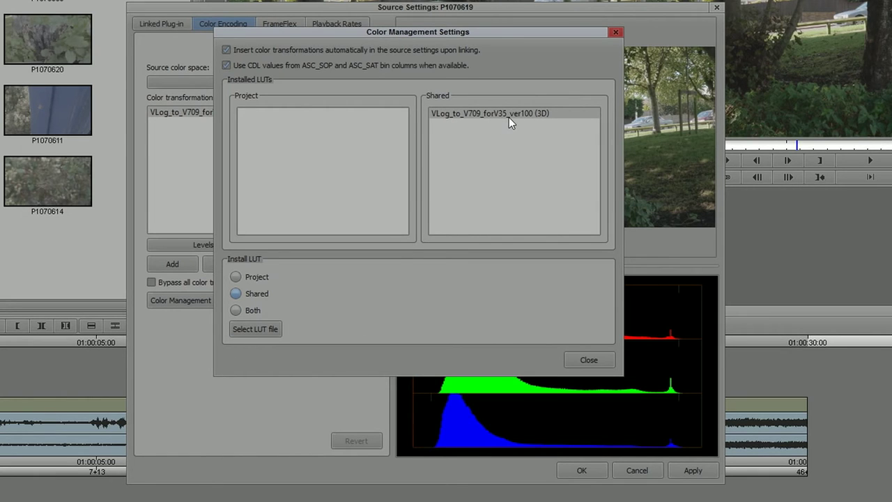
click(263, 331)
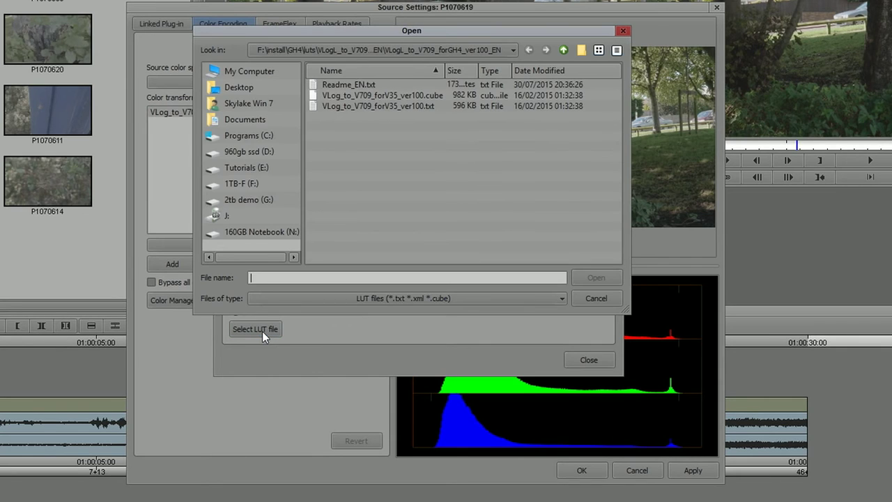
click(380, 97)
click(580, 278)
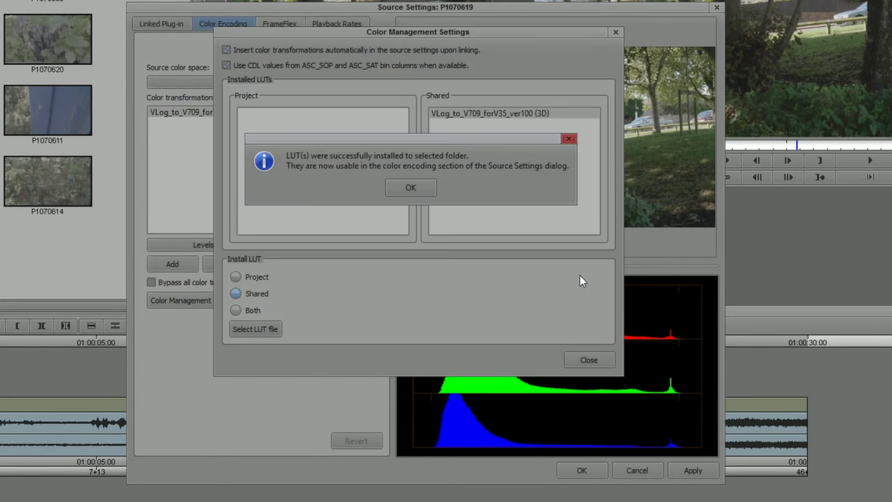
click(409, 189)
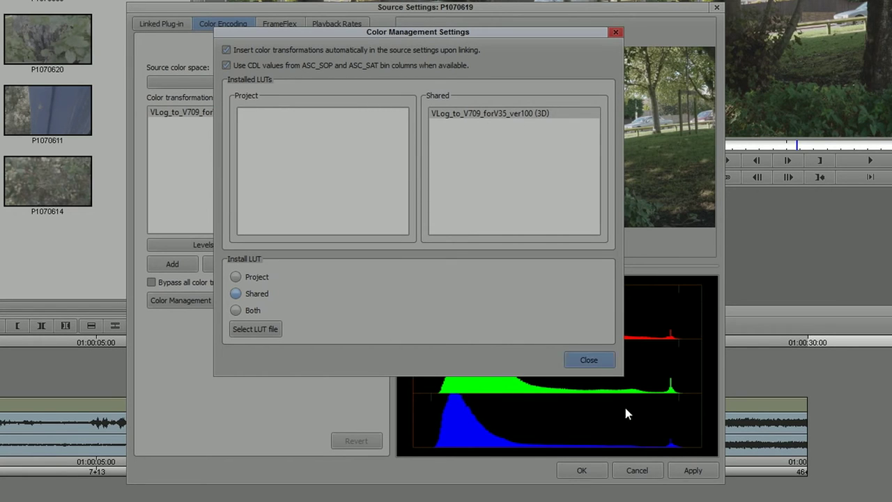
click(595, 365)
Check the transformation list, then reopen Color Management Settings and cancel the LUT browser
click(321, 245)
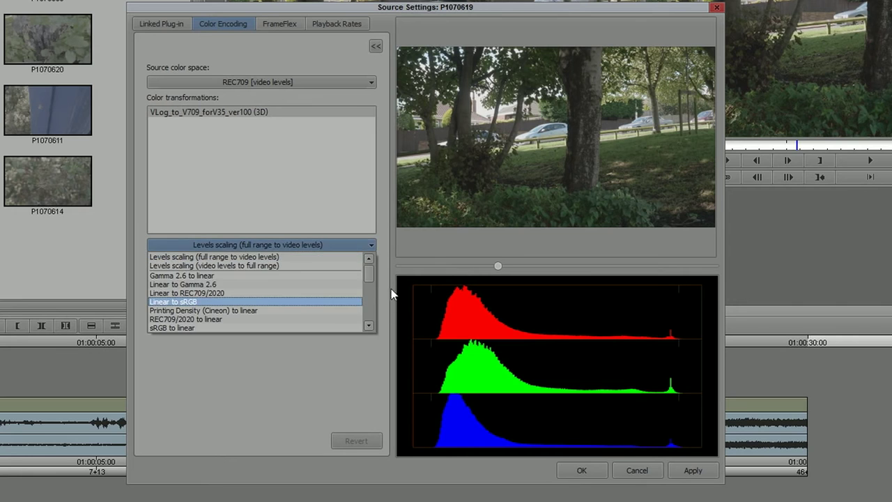
scroll(371, 282, down, 5)
click(305, 387)
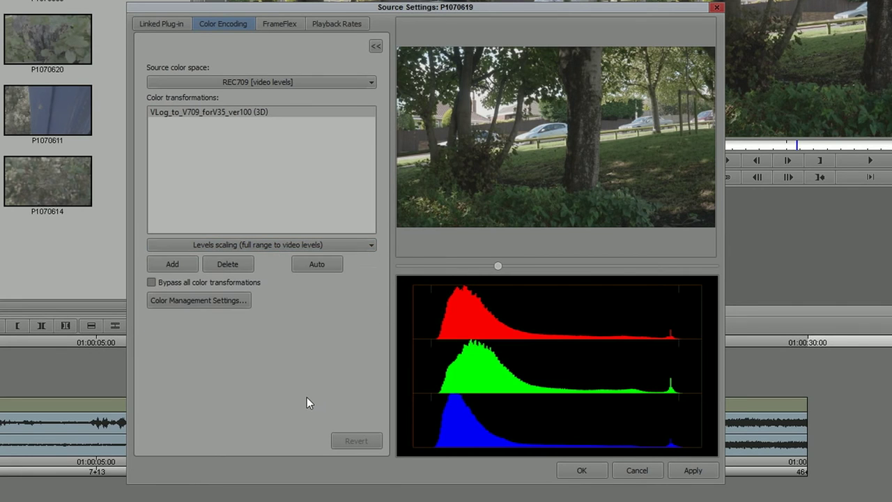
click(163, 301)
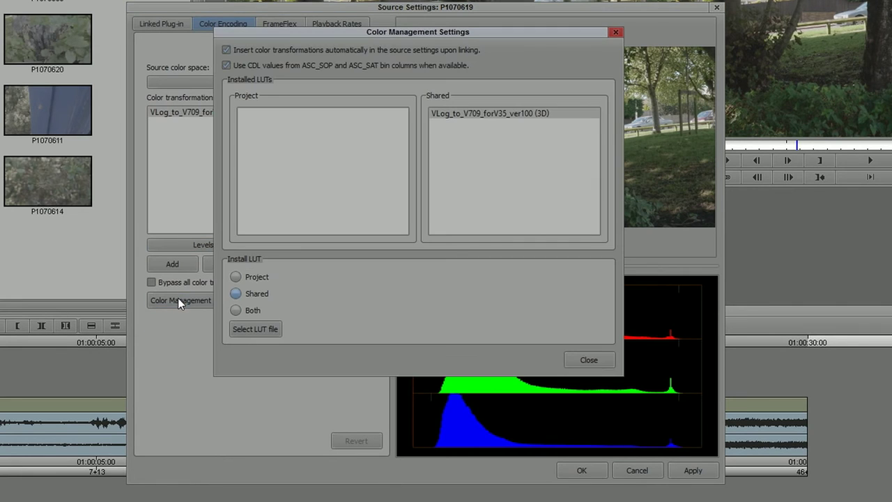
click(268, 330)
click(597, 300)
Delete the old transformation and re-add the VLog_to_V709_forV35_ver100 (3D) LUT to P1070619
click(588, 361)
click(292, 269)
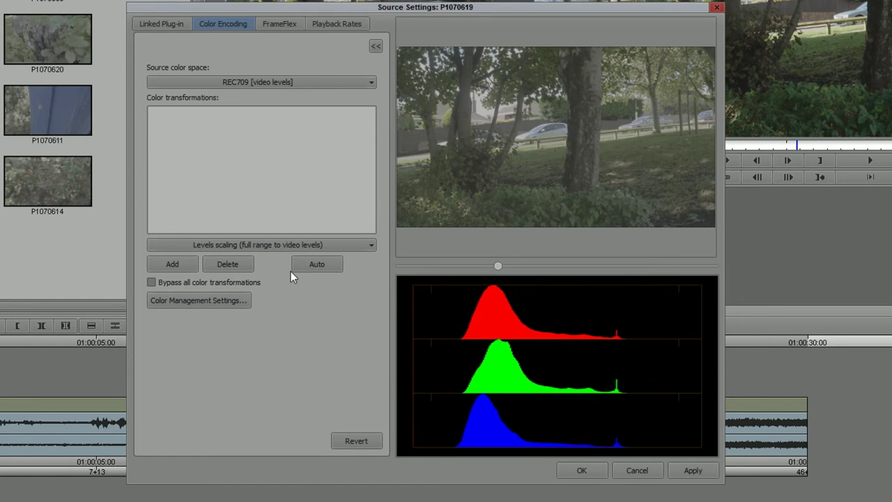
click(233, 244)
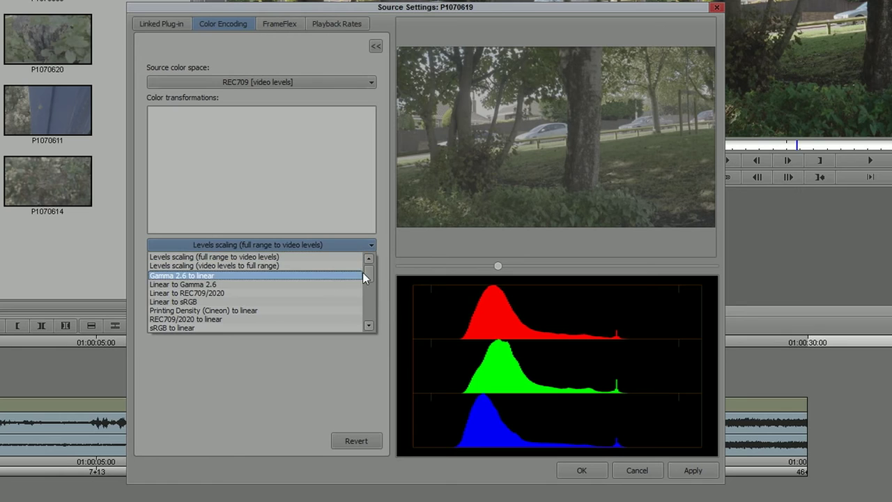
drag(369, 271, 369, 311)
click(253, 317)
click(167, 264)
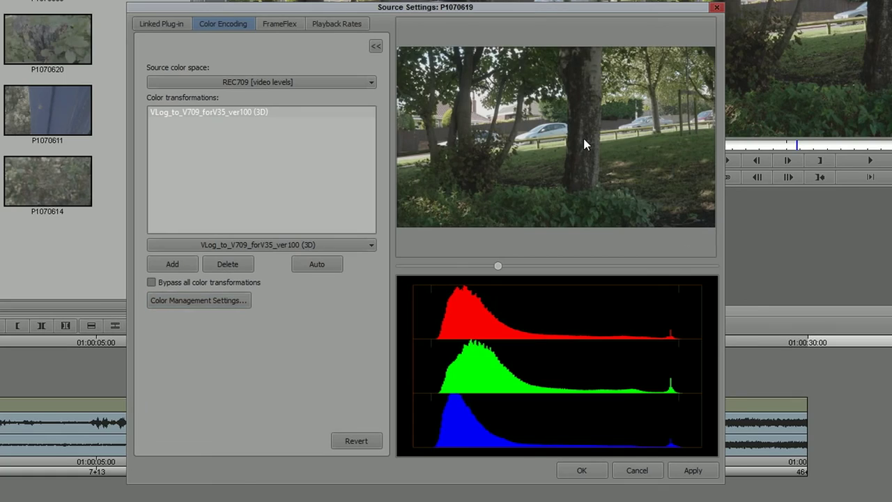
Accept the Source Settings and stop P1070619's playback in the source monitor
key(Return)
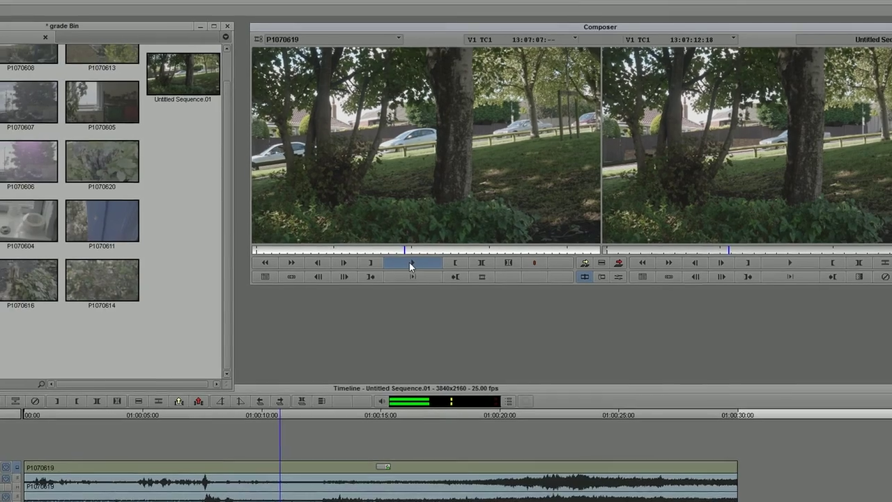
click(341, 264)
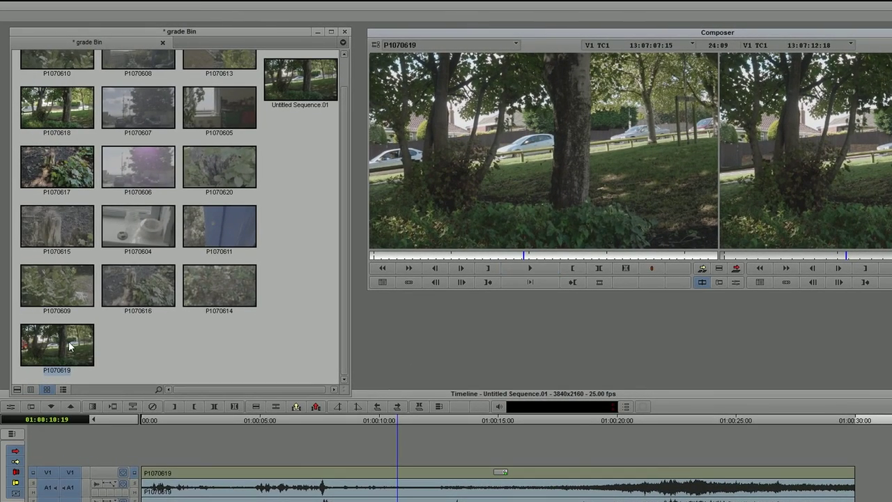
right_click(0, 335)
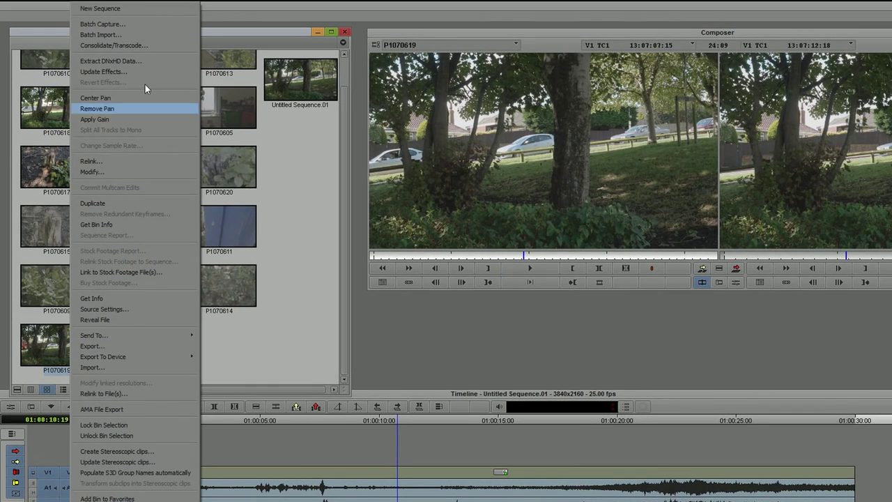
click(134, 46)
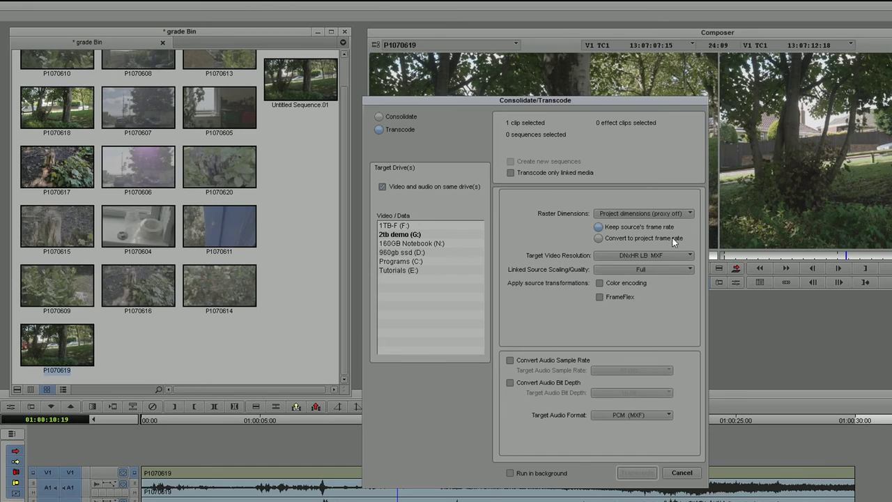
click(668, 253)
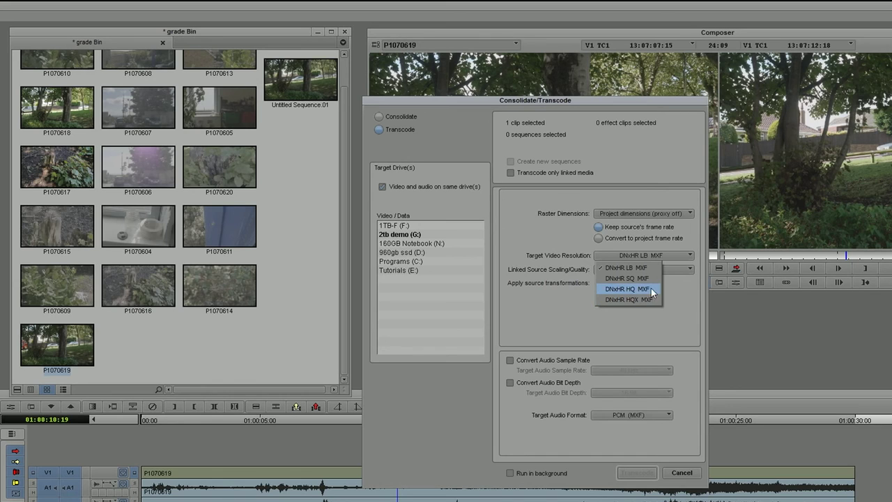
click(669, 285)
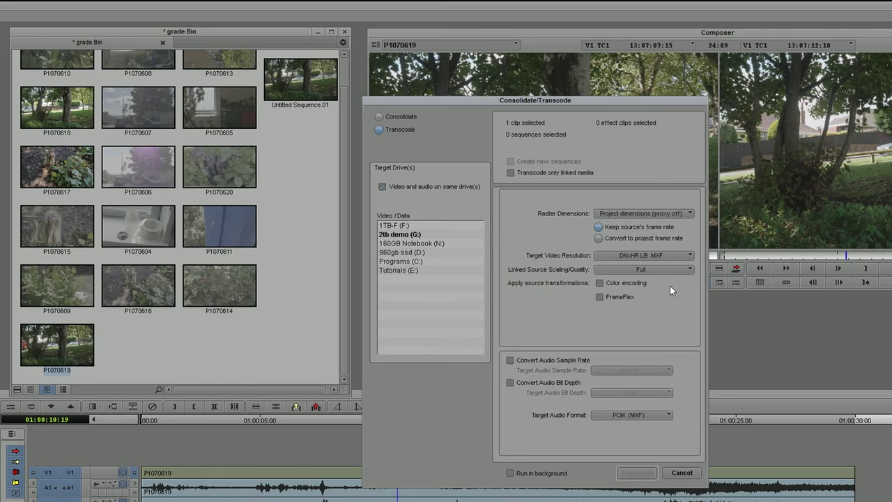
click(680, 473)
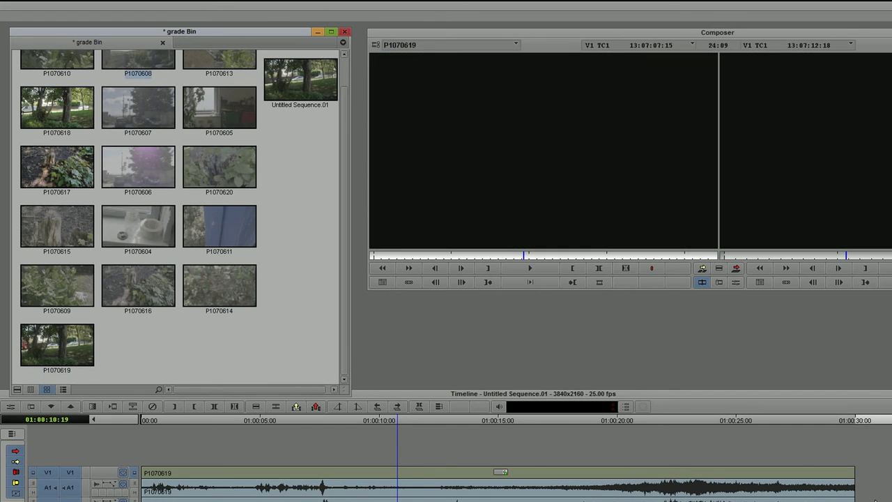
Overwrite P1070615 into the sequence after P1070619 and switch to the Color Correction workspace
drag(58, 226, 427, 258)
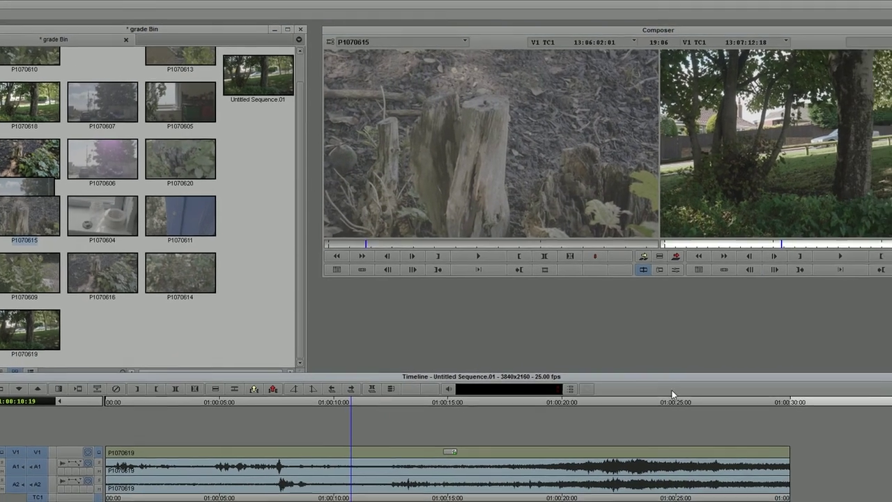
click(721, 421)
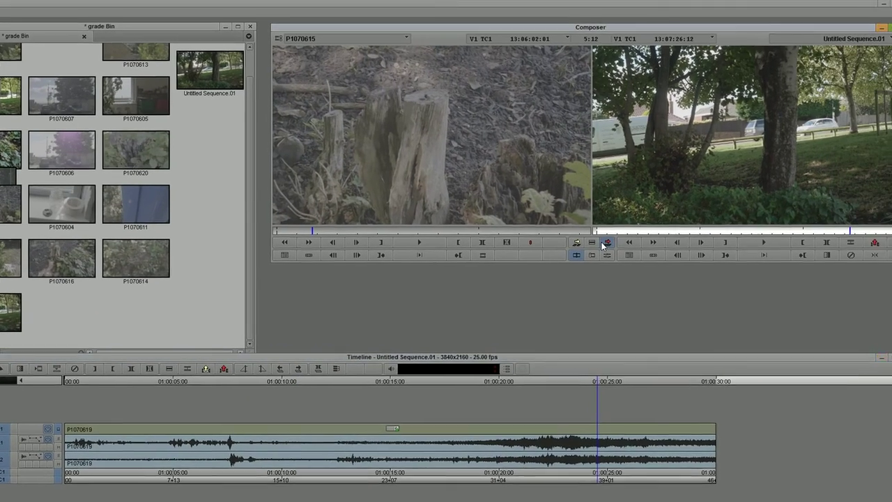
click(600, 243)
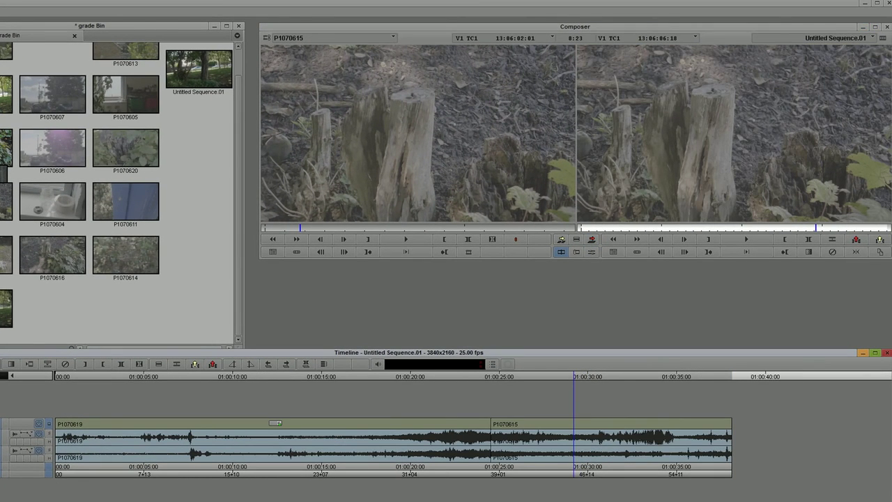
key(shift+F8)
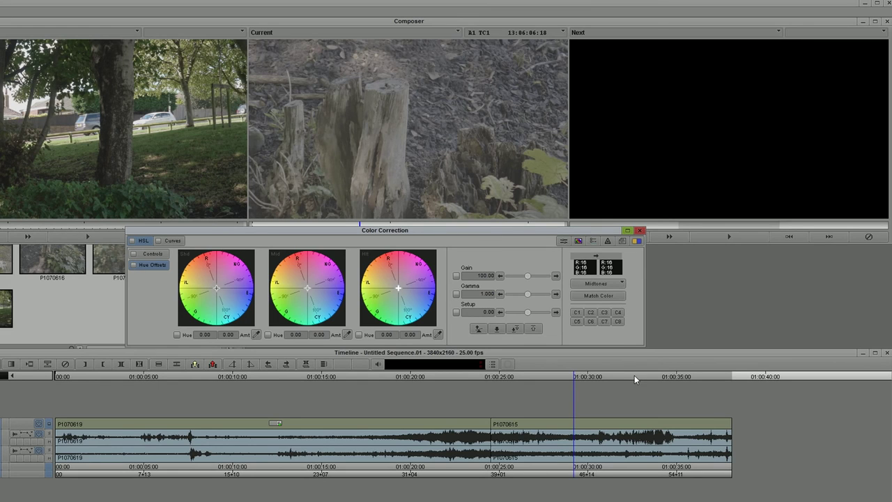
Grade P1070615 with Master curve Auto Contrast, trying Auto Balance and Blue curve points
click(165, 243)
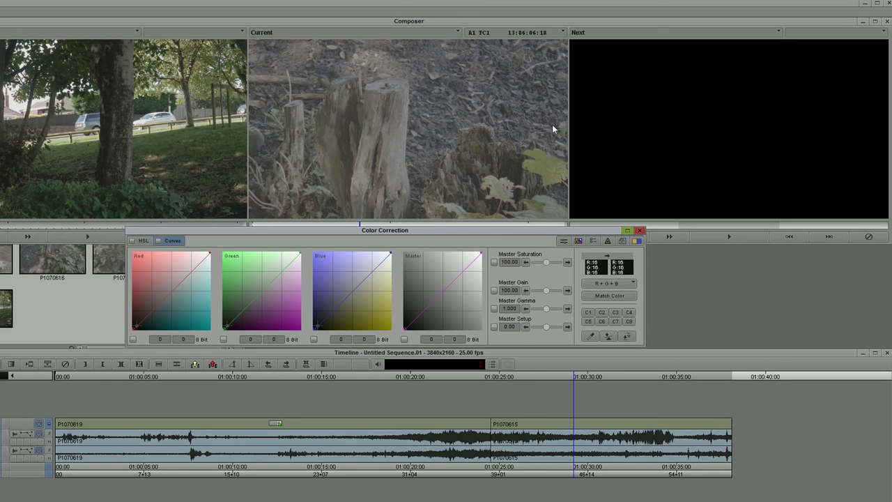
click(628, 339)
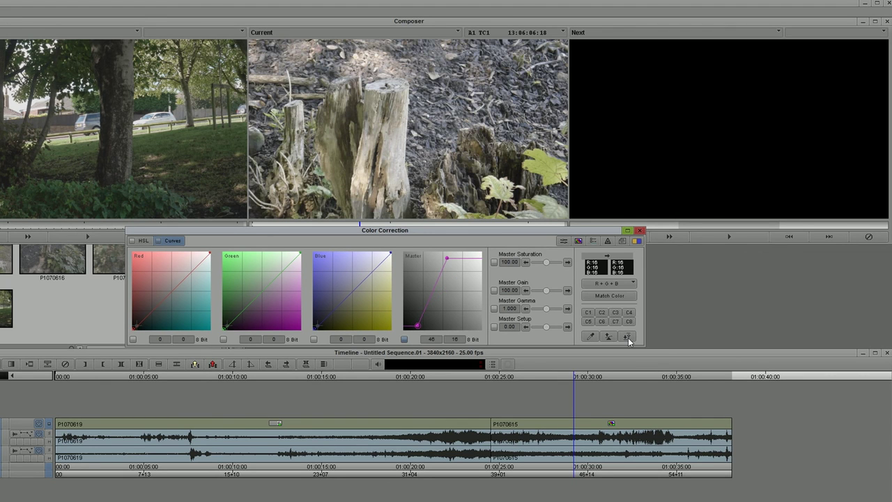
drag(551, 375, 581, 381)
click(608, 337)
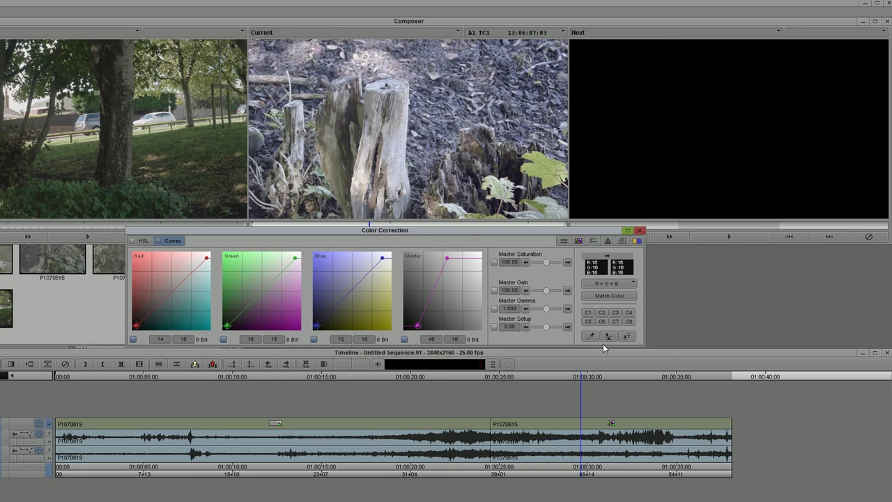
click(605, 340)
click(336, 308)
click(362, 279)
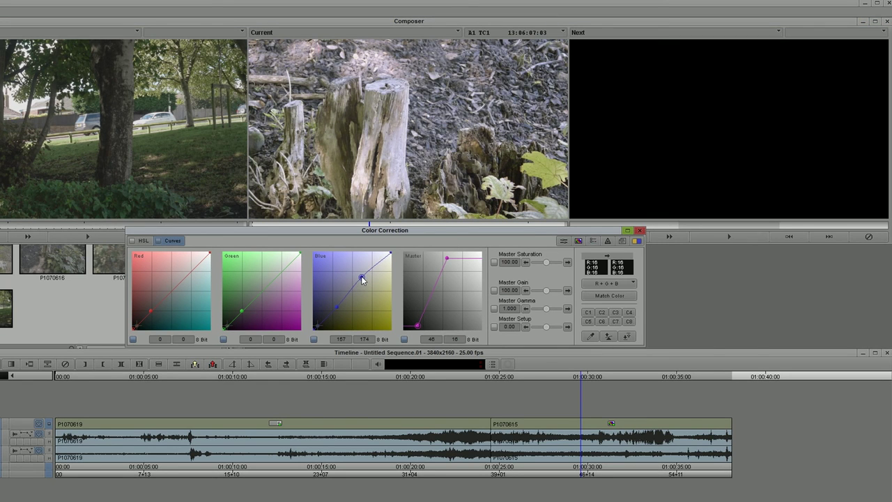
click(338, 308)
Auto-contrast P1070619's Master curve and raise its midpoint to brighten the midtones
click(382, 374)
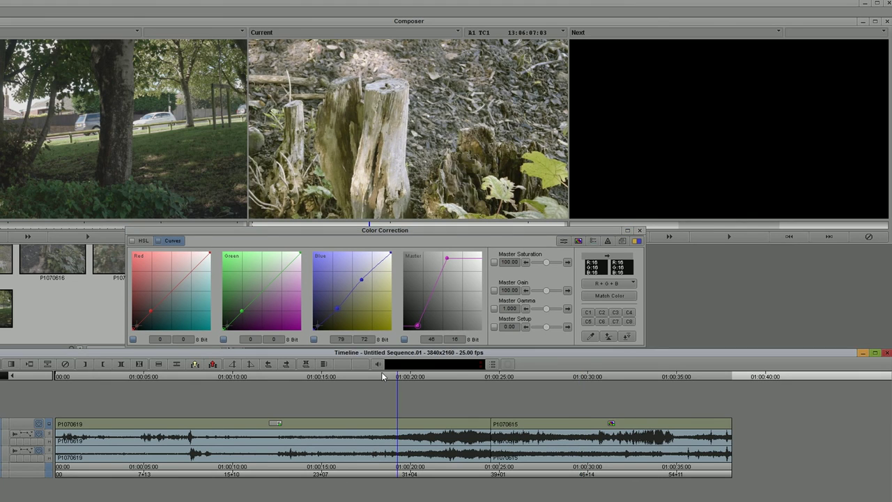
click(627, 336)
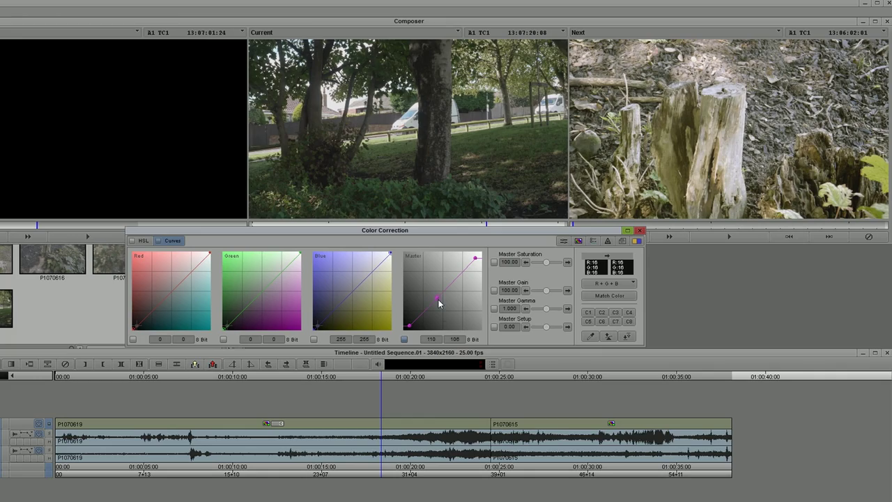
drag(437, 299, 418, 318)
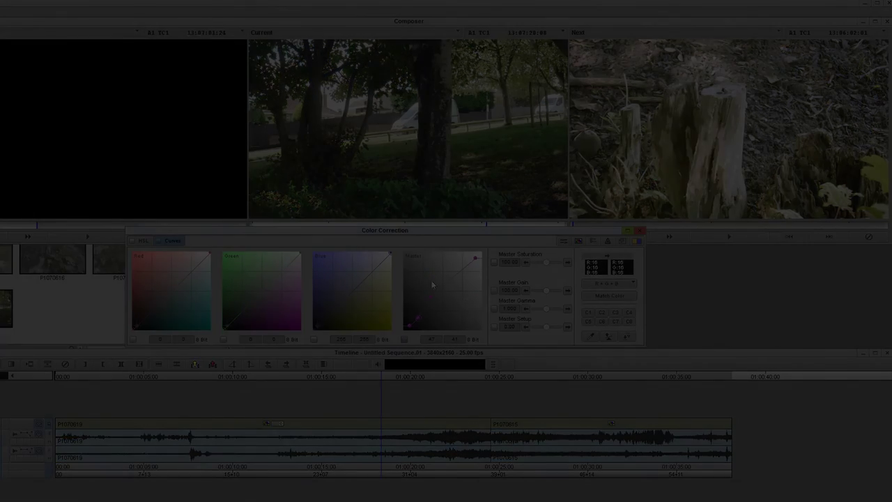